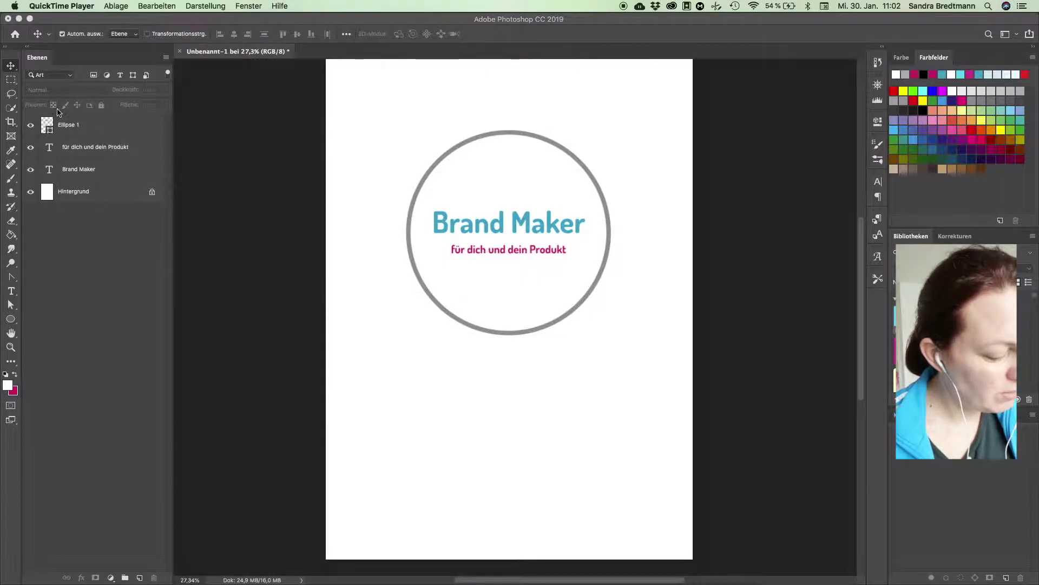
Toggle the Ellipse 1 and white background layers' visibility to check the logo
click(30, 126)
click(30, 127)
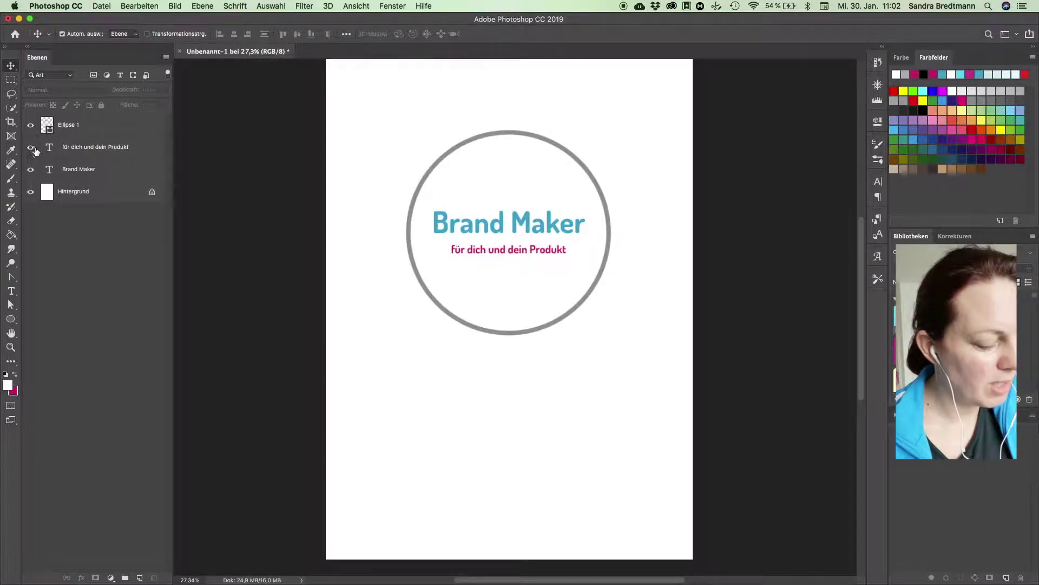
click(31, 192)
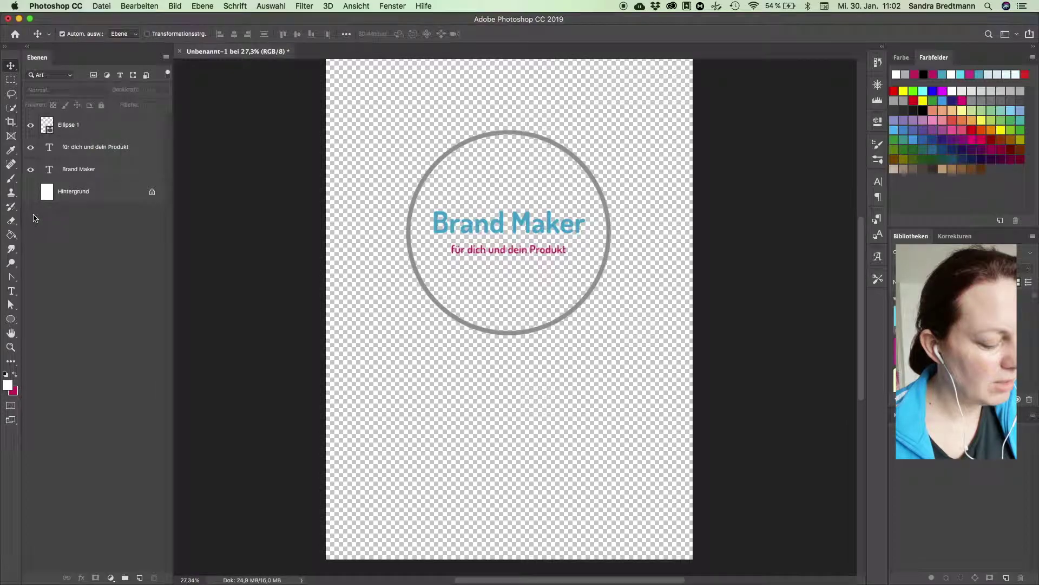
click(30, 192)
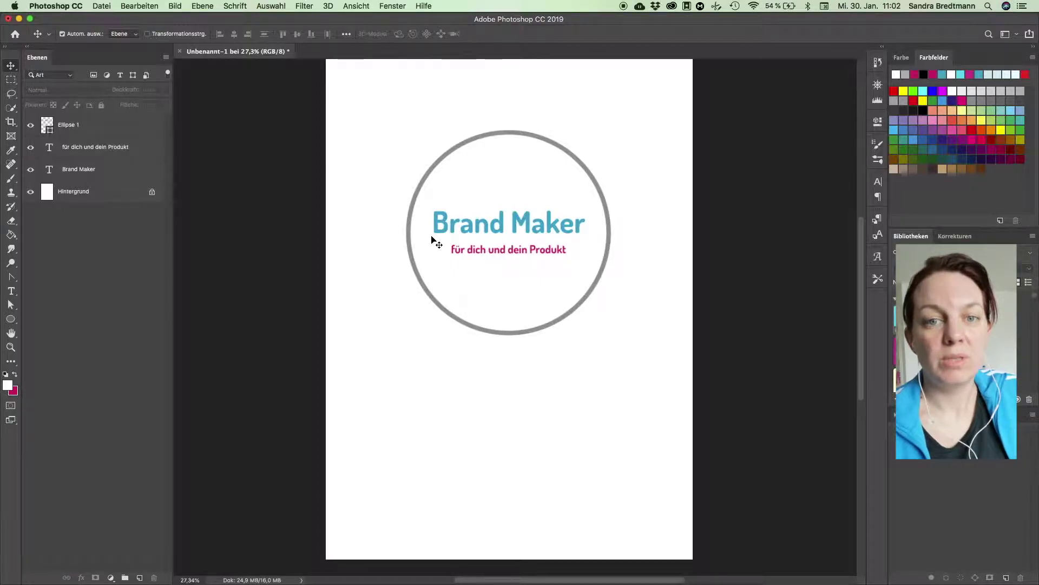
Convert the 'für dich und dein Produkt' and 'Brand Maker' text layers into shape layers
click(73, 152)
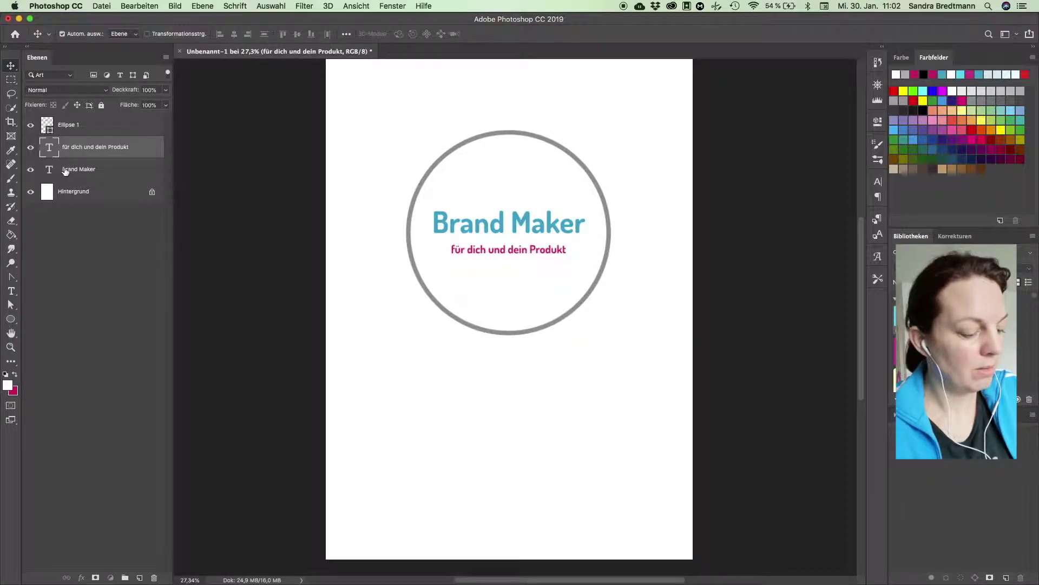
shift+click(62, 171)
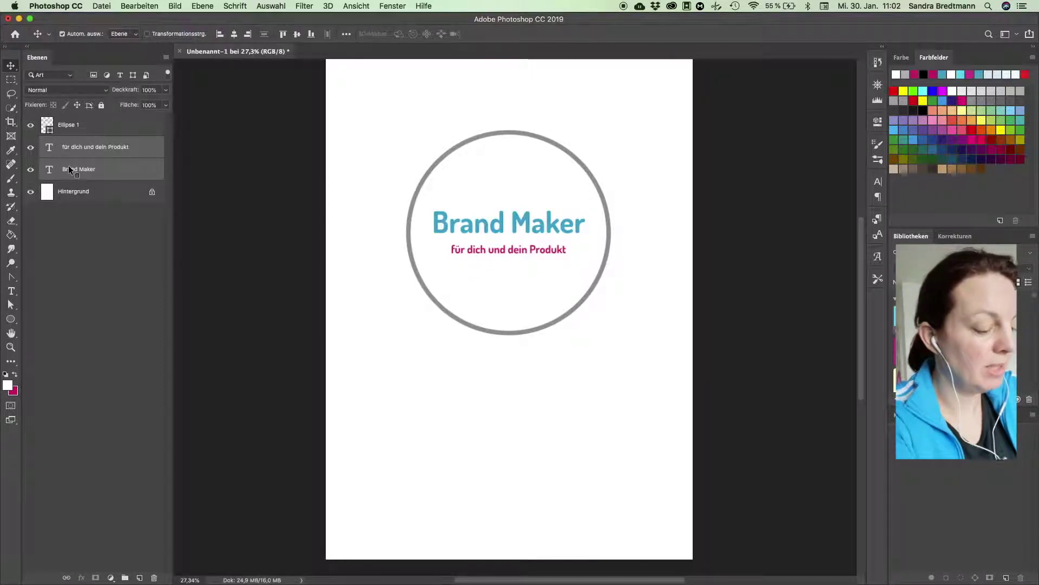
right_click(69, 169)
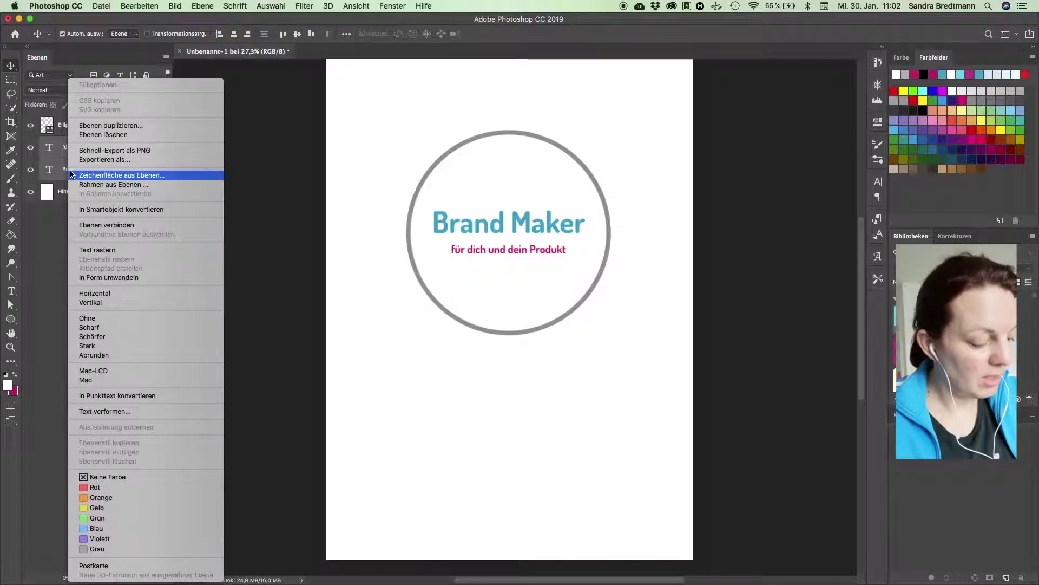
click(82, 278)
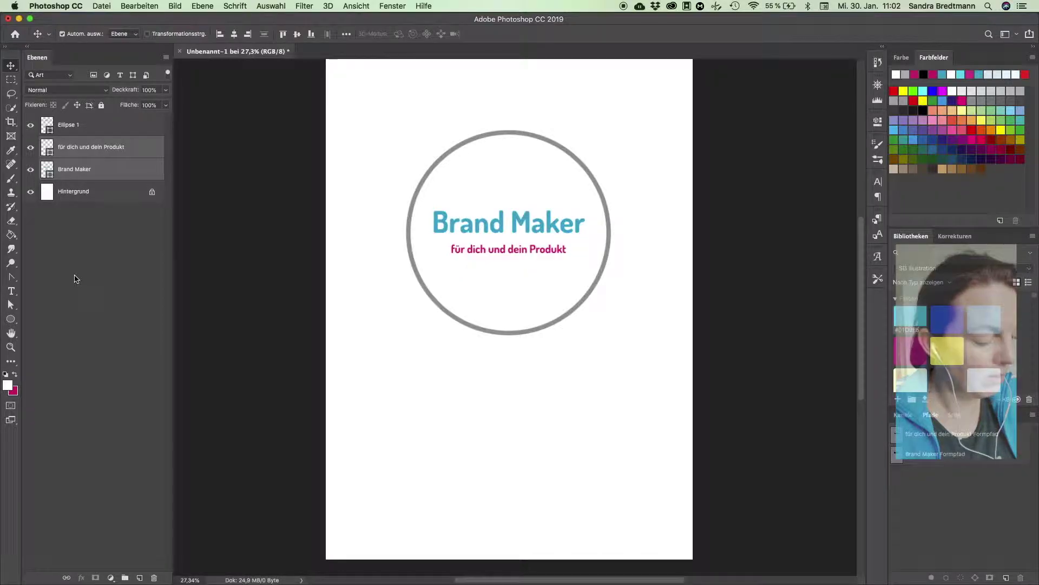
click(54, 126)
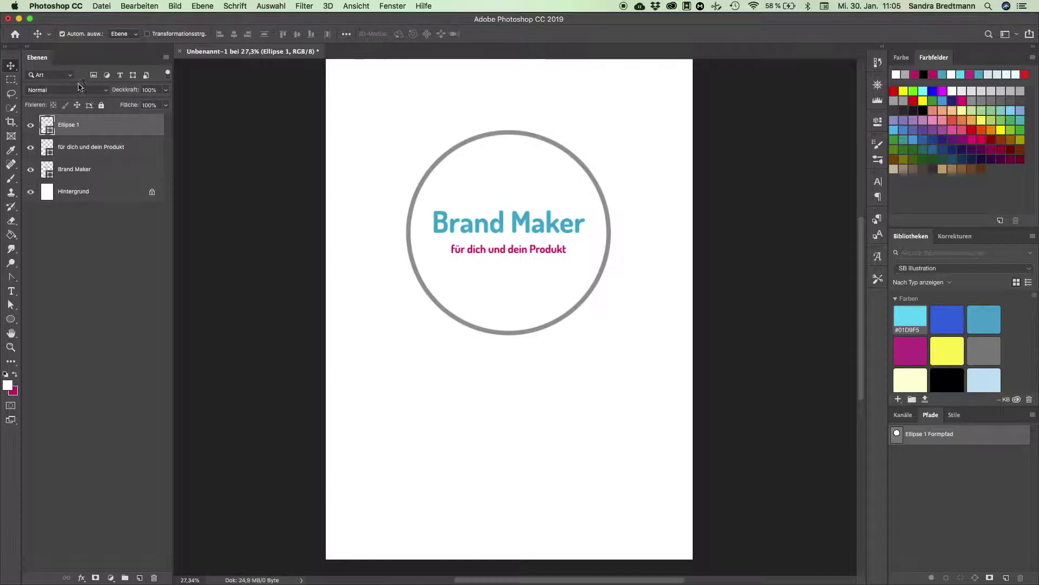
click(101, 6)
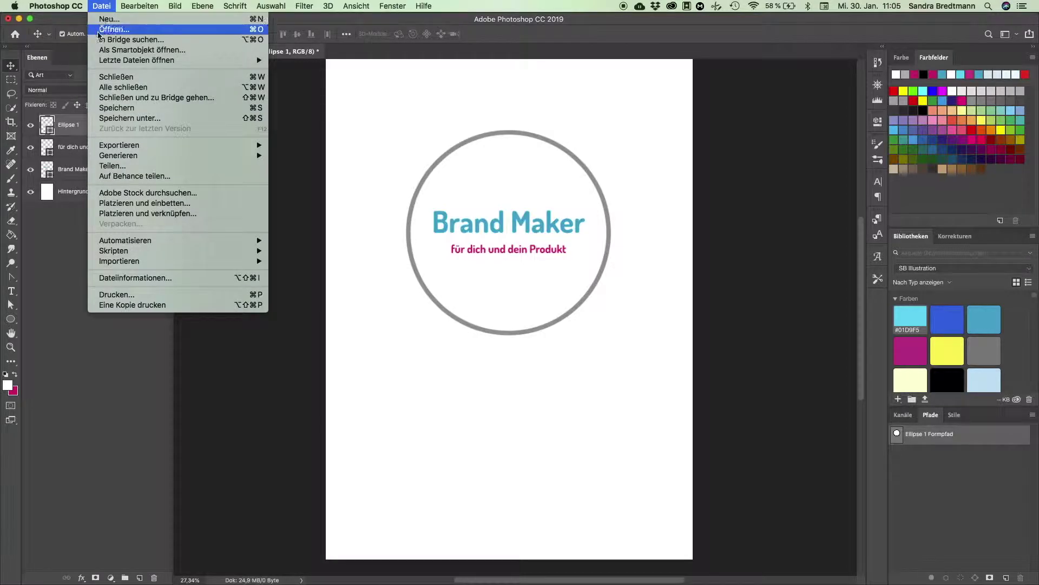
click(109, 119)
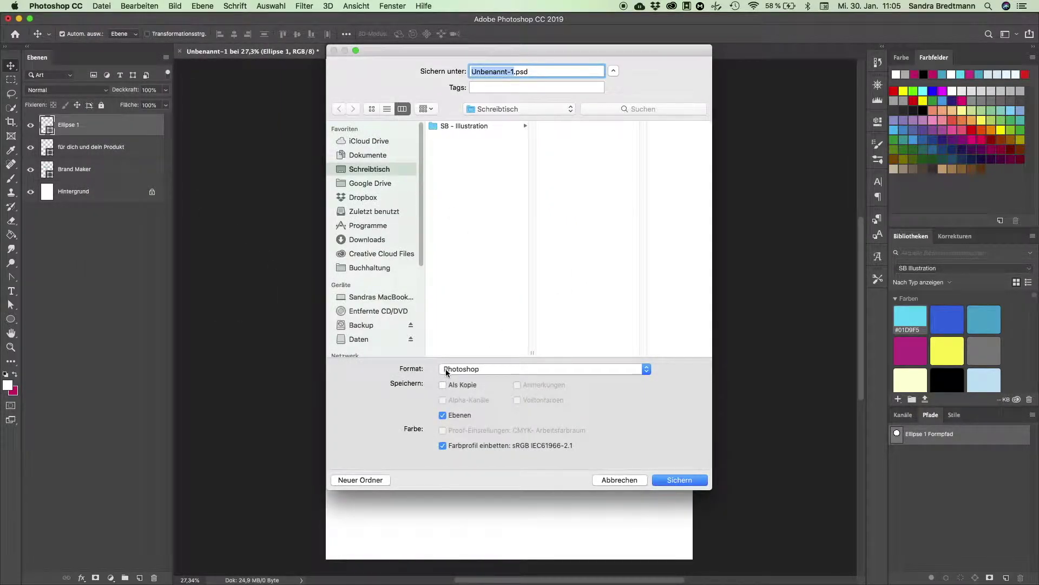
click(609, 480)
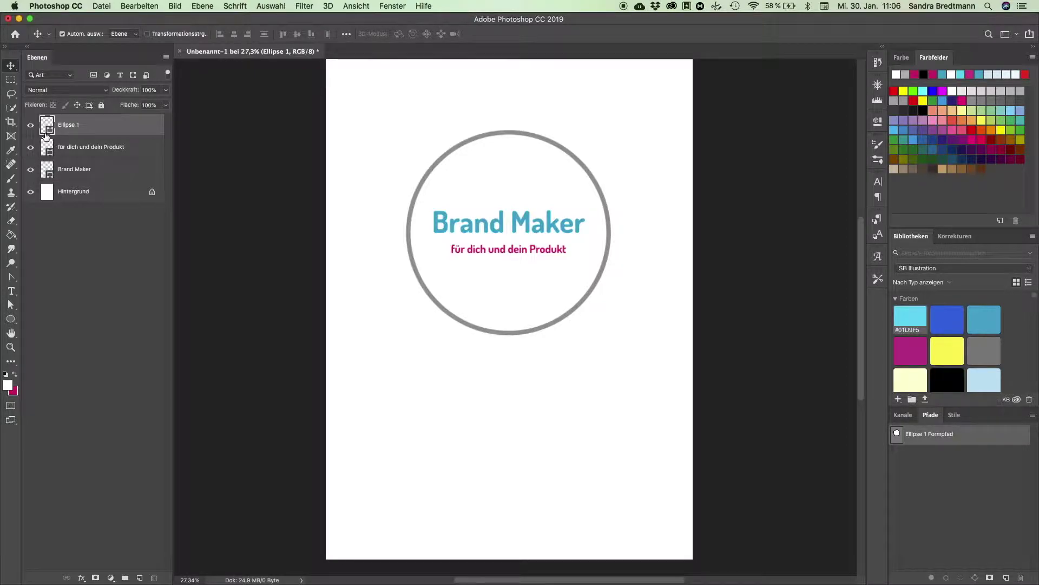
click(48, 171)
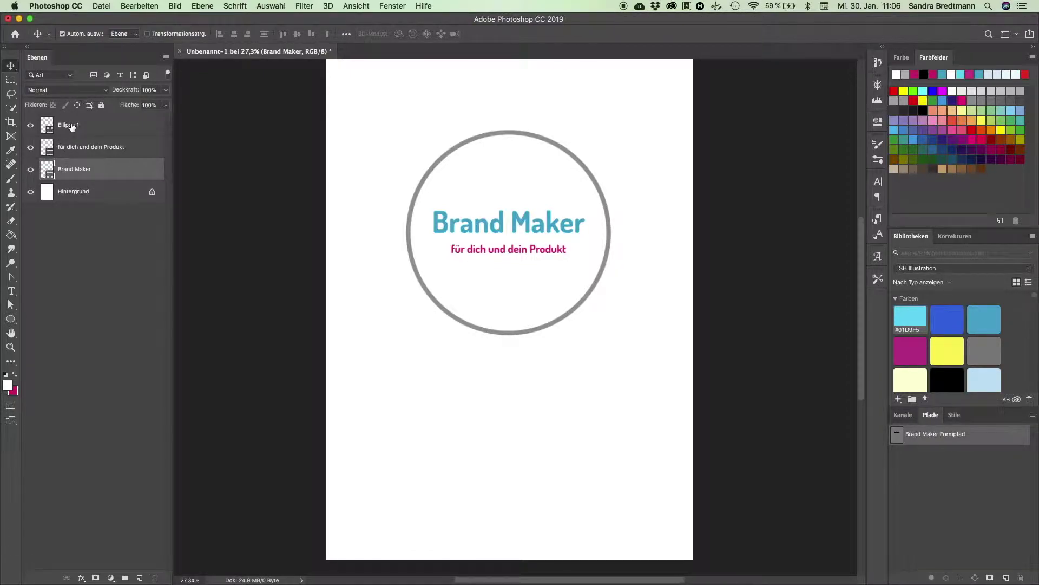
Select the Ellipse 1, tagline and Brand Maker layers together and open the Datei menu
shift+click(76, 128)
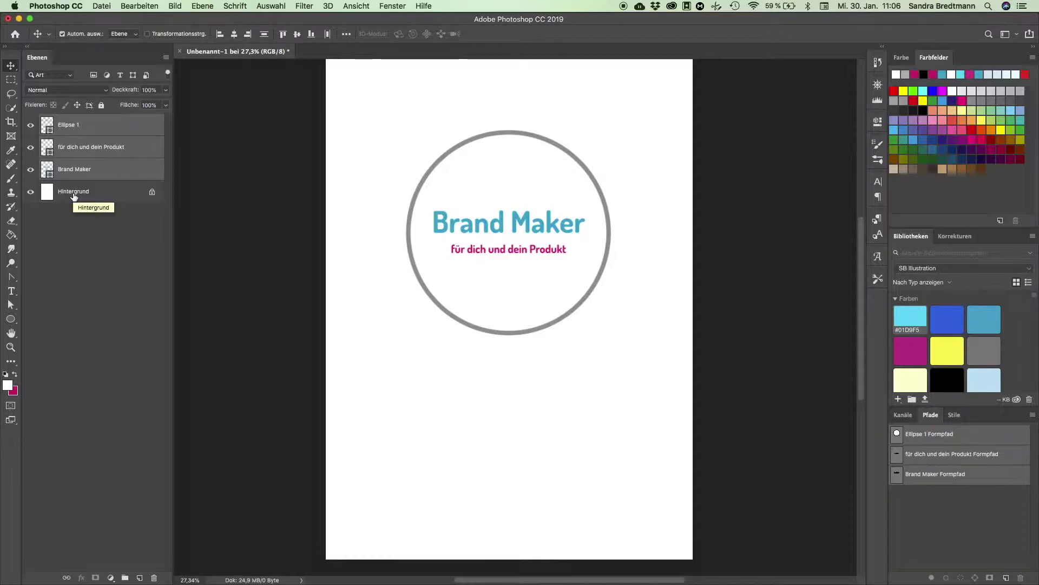
click(99, 7)
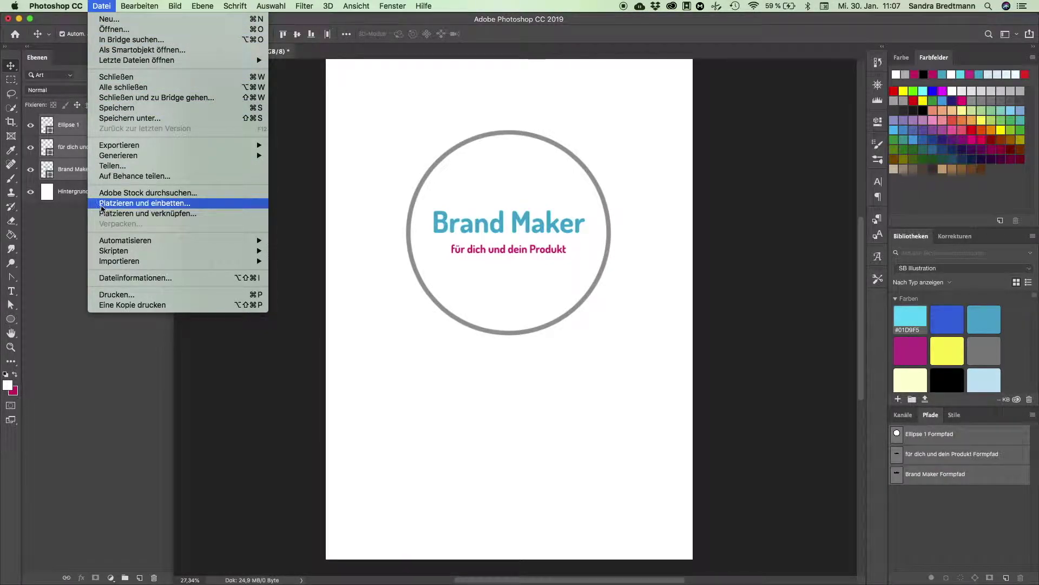
mouse_move(119, 145)
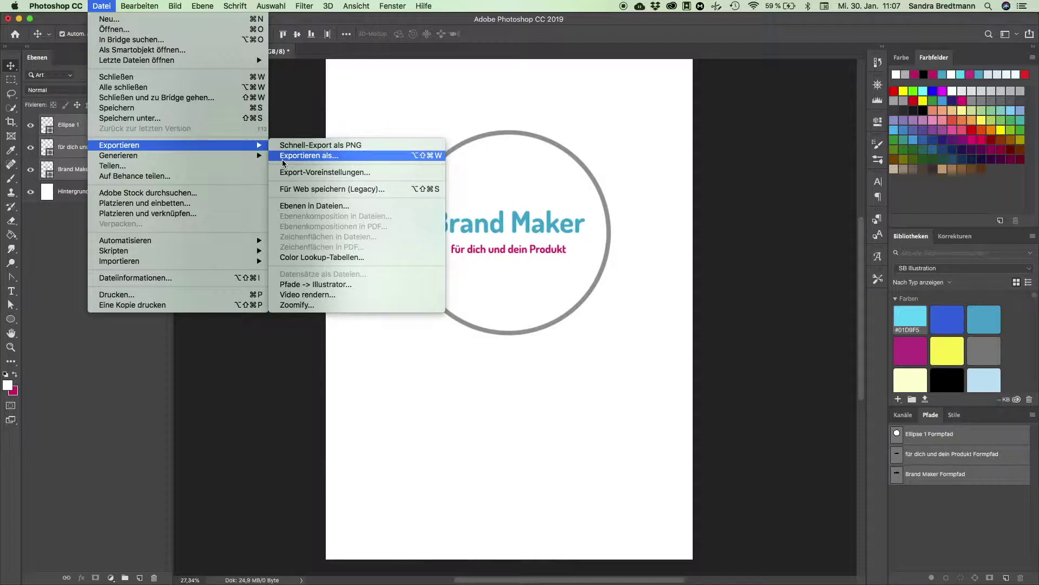
Export Alle Pfade via Pfade in Illustrator, saving as 'Logotest' on the Schreibtisch
click(282, 285)
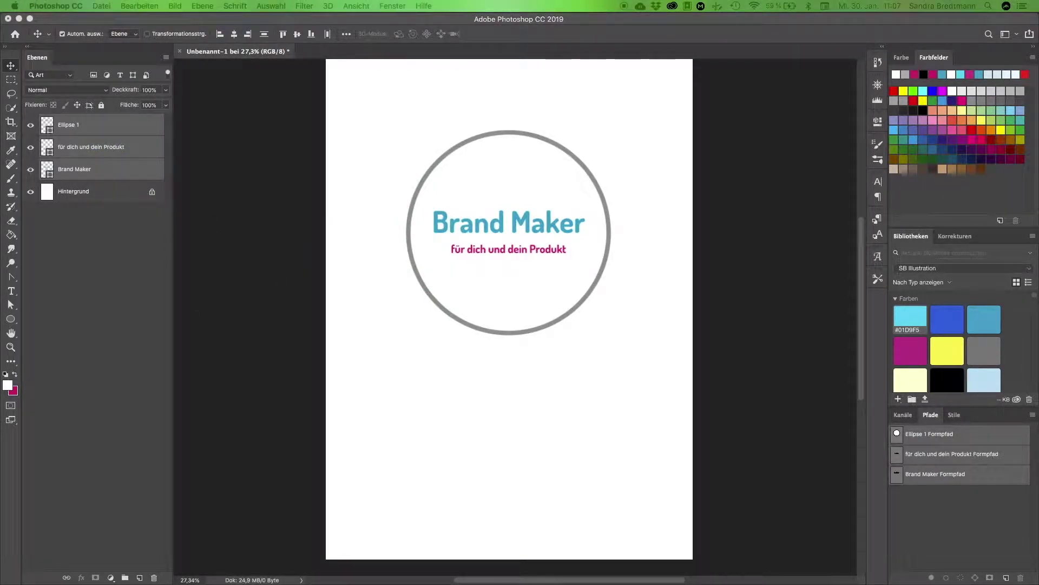
drag(264, 278, 333, 246)
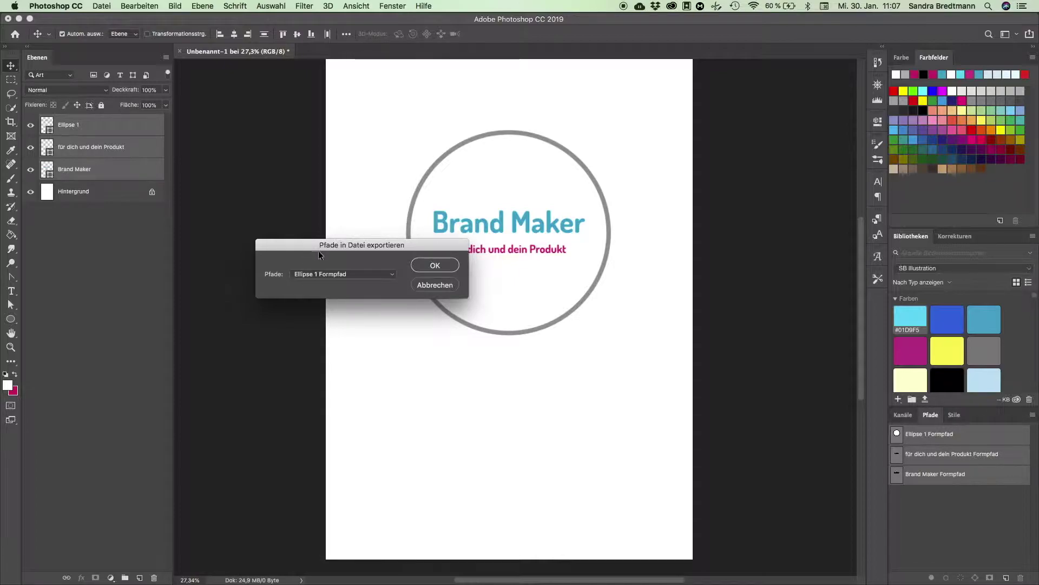
click(307, 274)
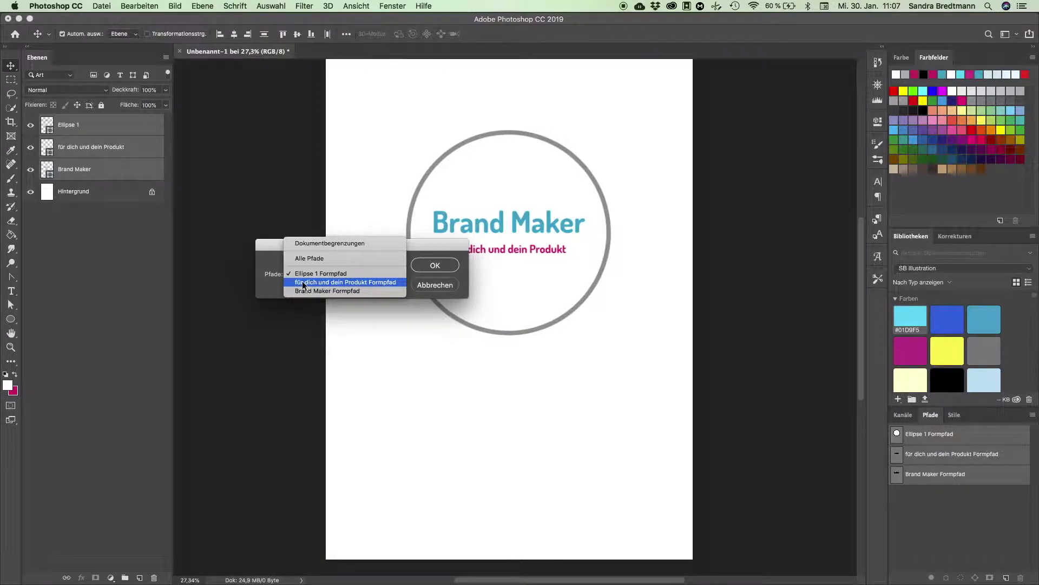
click(297, 257)
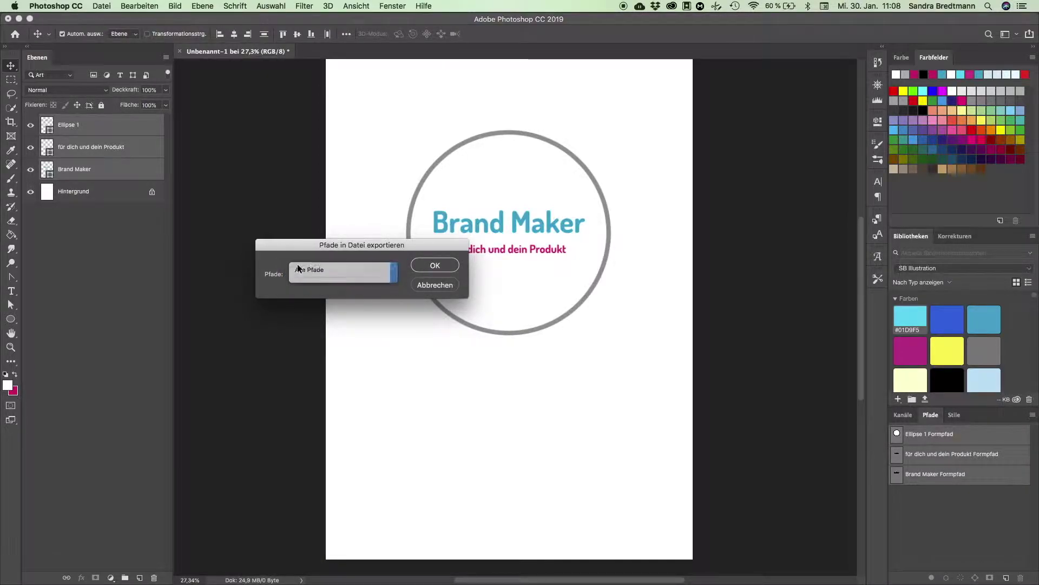
click(418, 266)
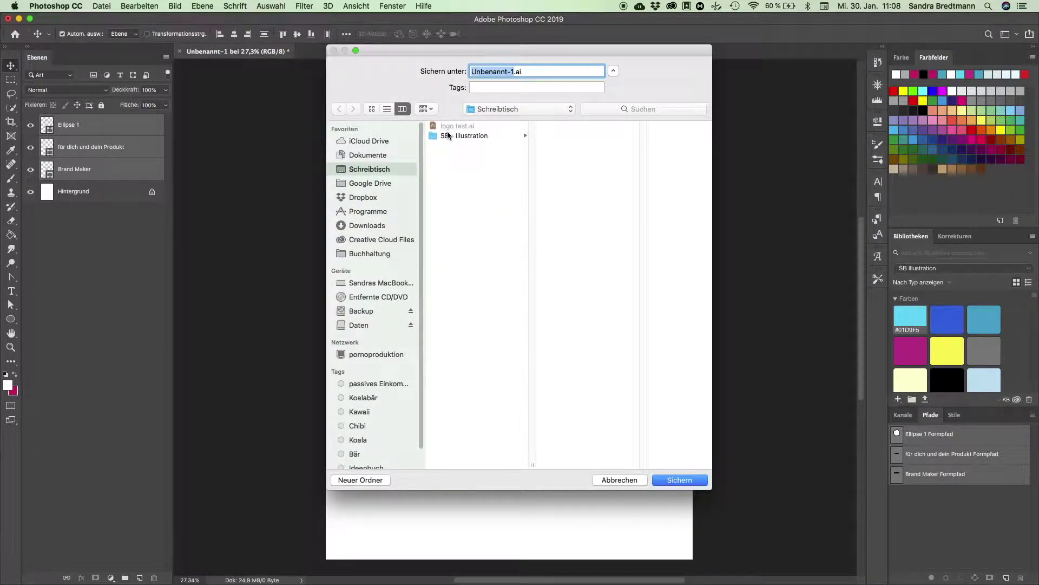
text(Logotest)
click(673, 480)
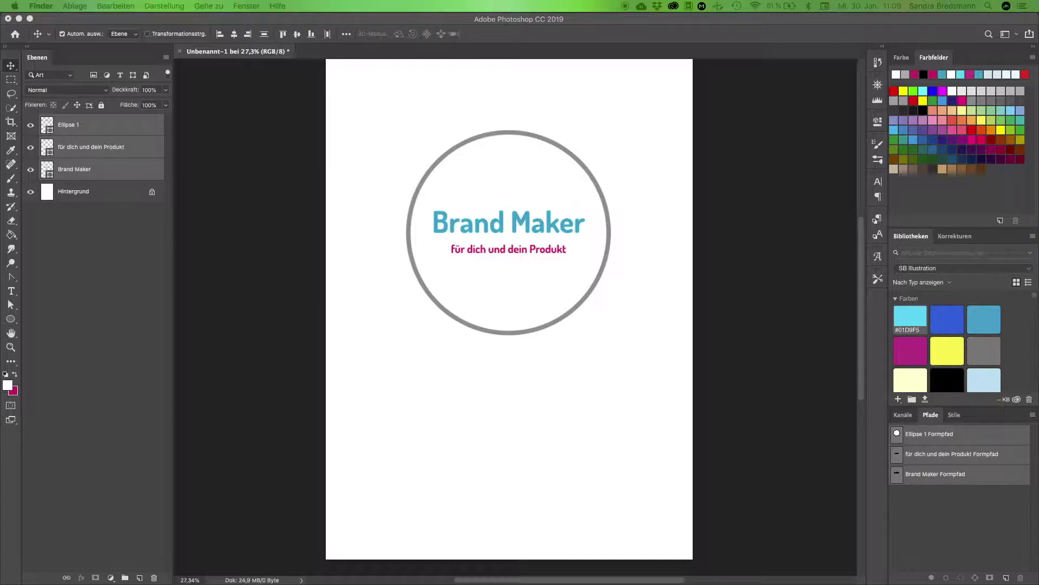
Open Logotest.ai from the Schreibtisch folder in Finder so it launches in Illustrator
click(12, 109)
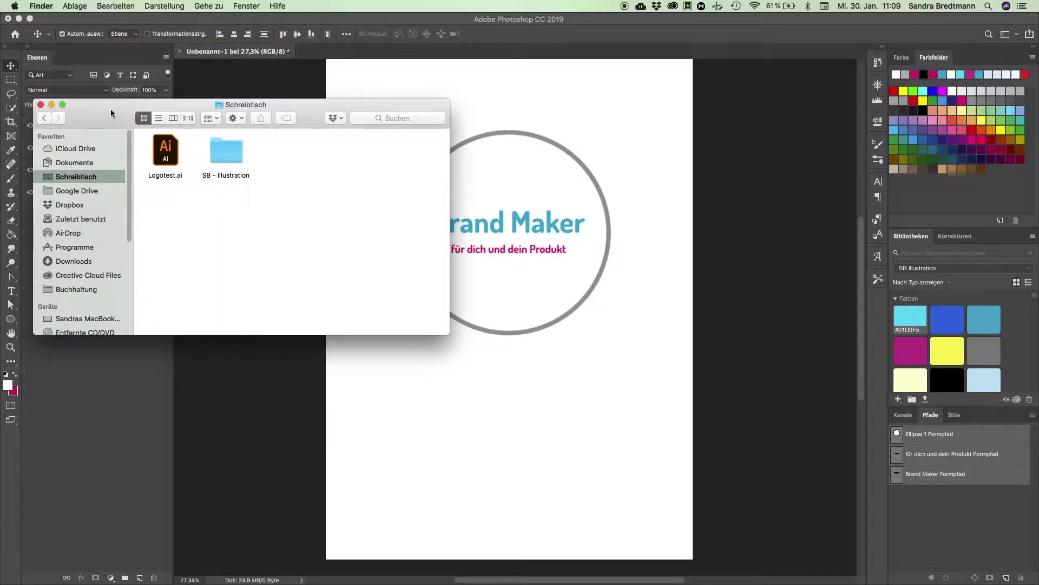
drag(111, 113, 281, 166)
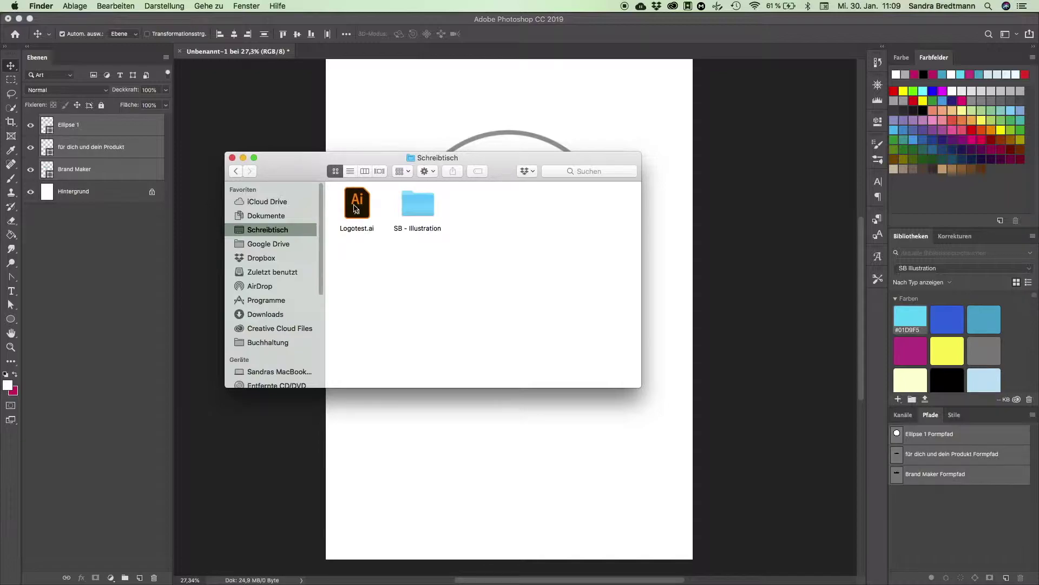
click(358, 209)
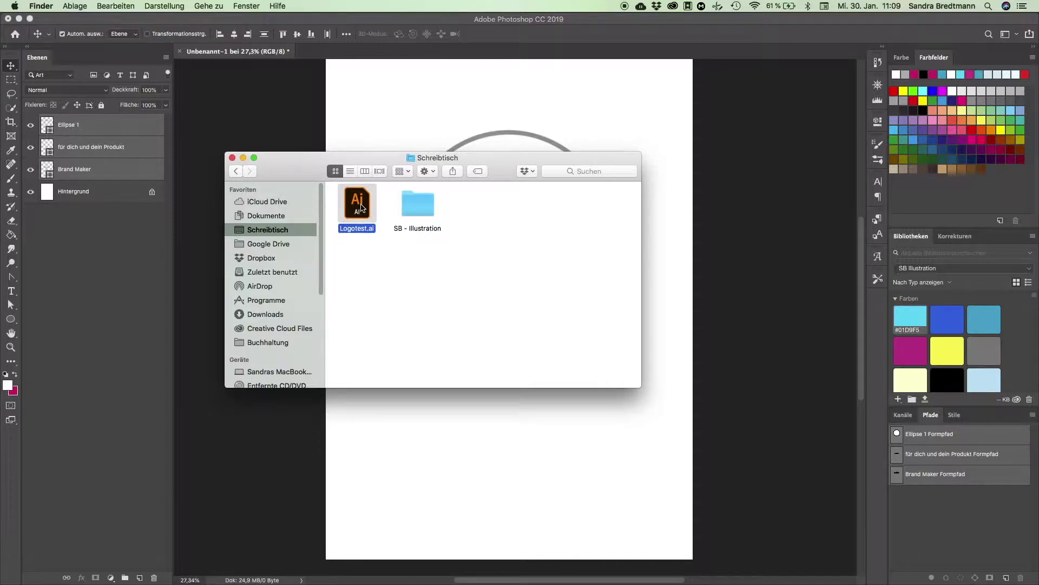
double_click(357, 207)
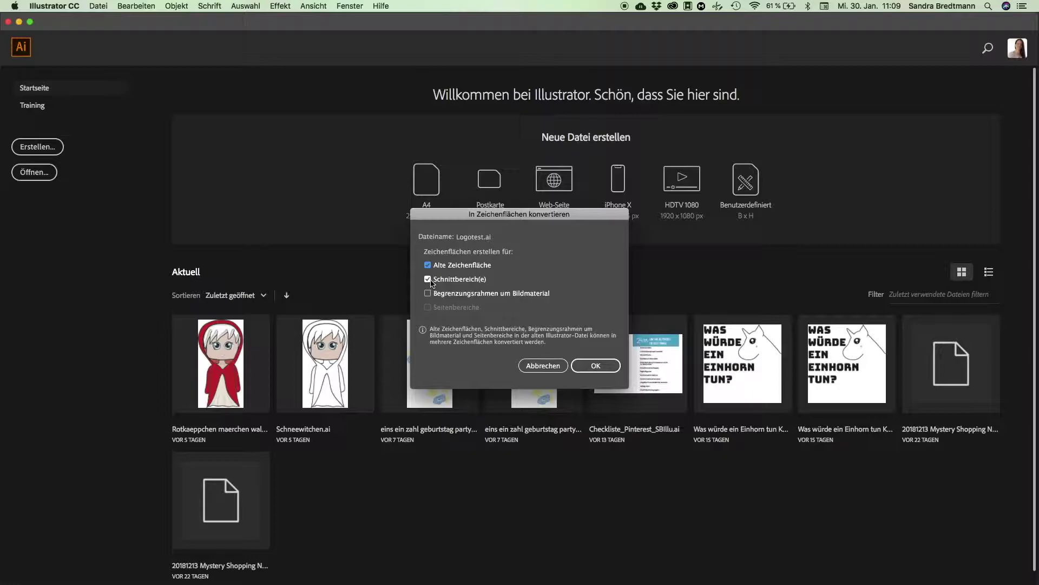
Accept the artboard conversion for Logotest.ai and marquee-select all the invisible logo paths
click(586, 369)
click(588, 365)
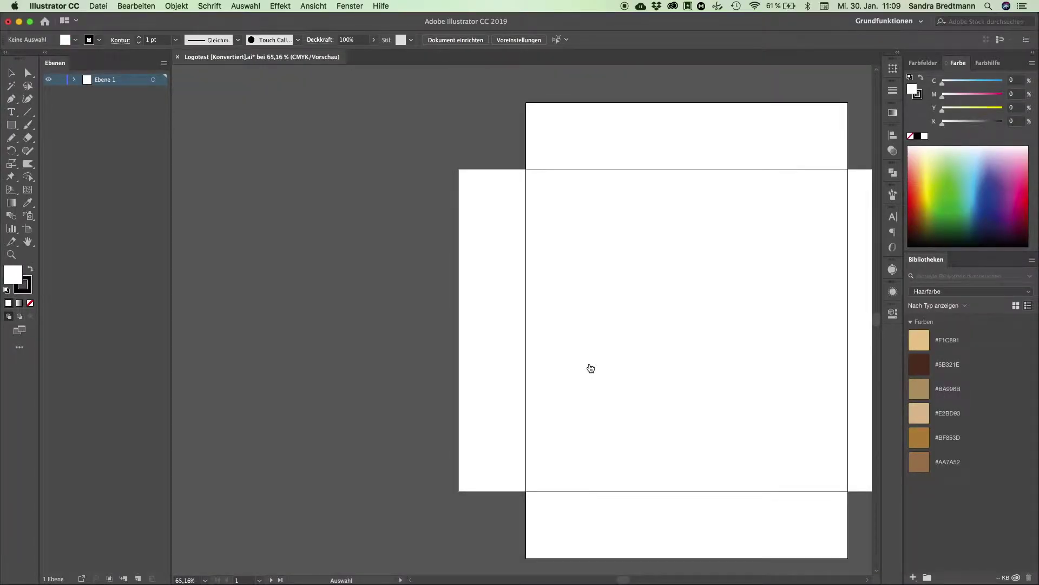
drag(591, 368, 428, 385)
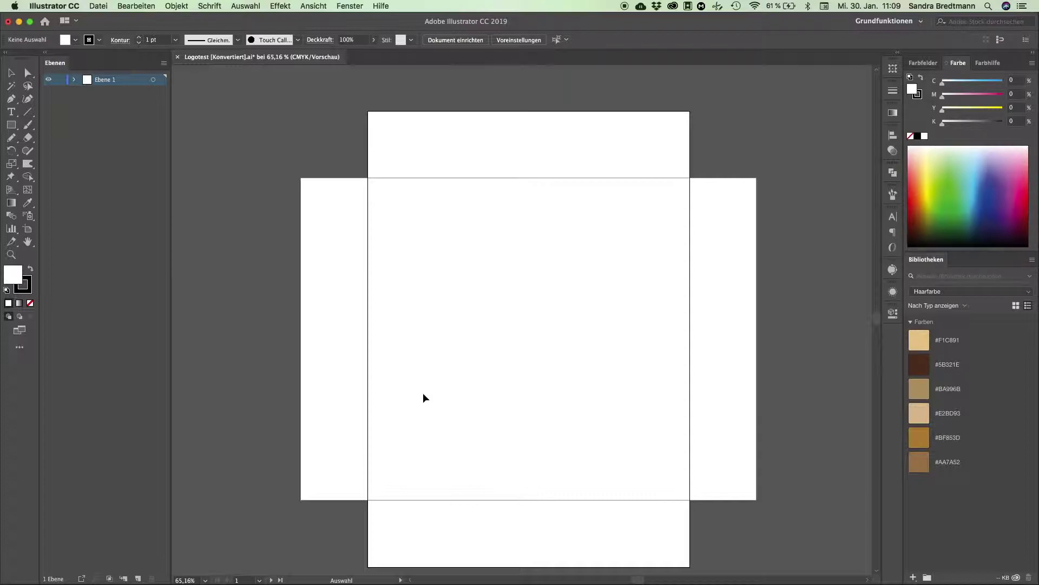
click(12, 73)
drag(246, 83, 791, 460)
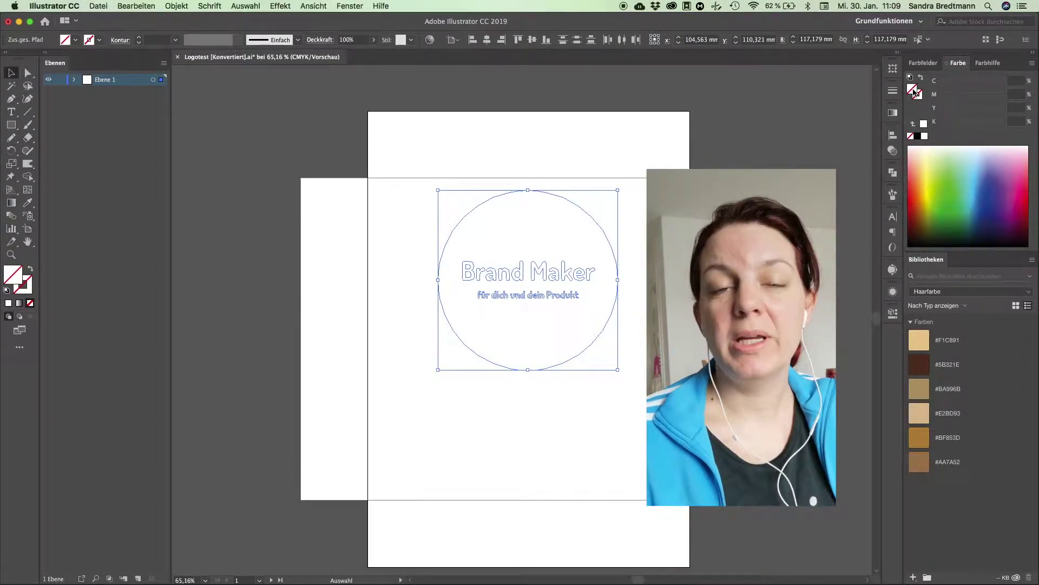
click(916, 137)
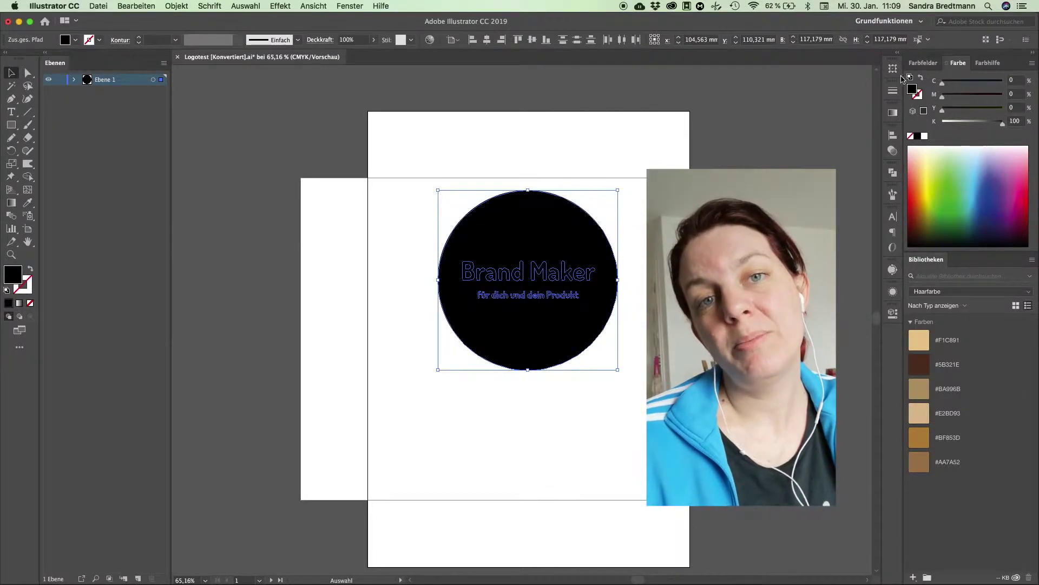
key(shift+x)
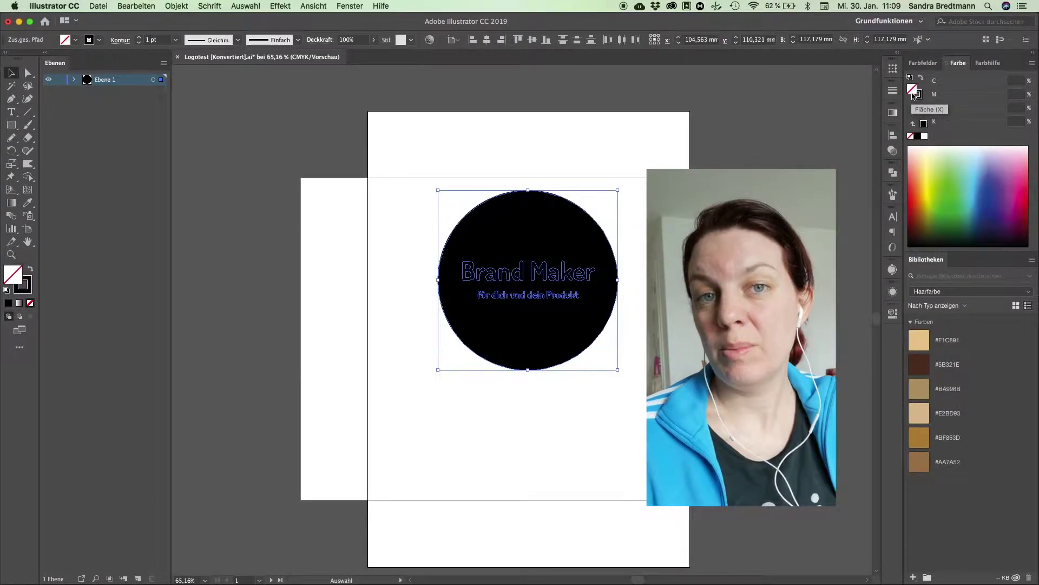
click(321, 400)
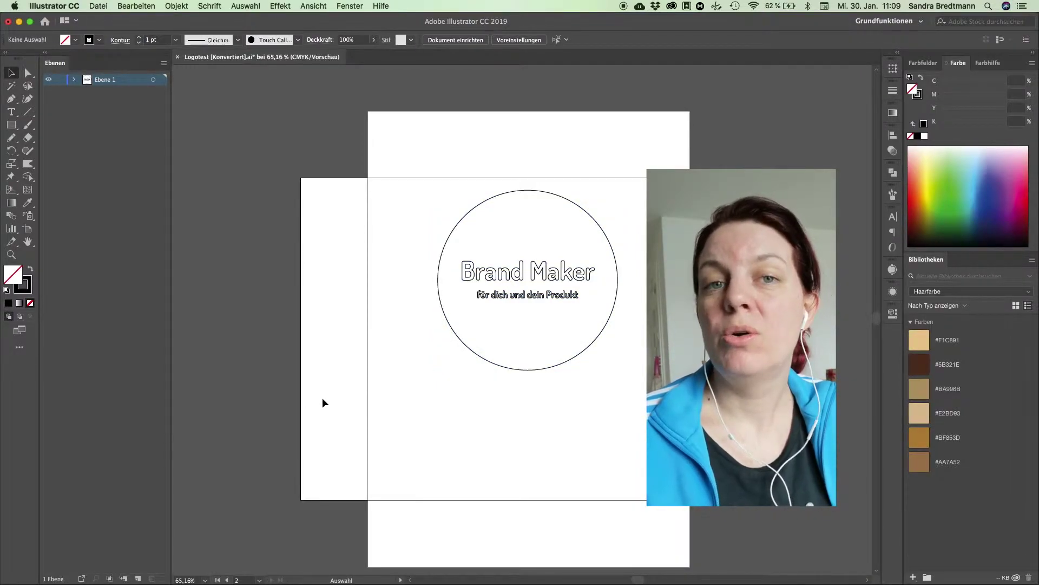
key(ctrl+z)
key(ctrl+z)
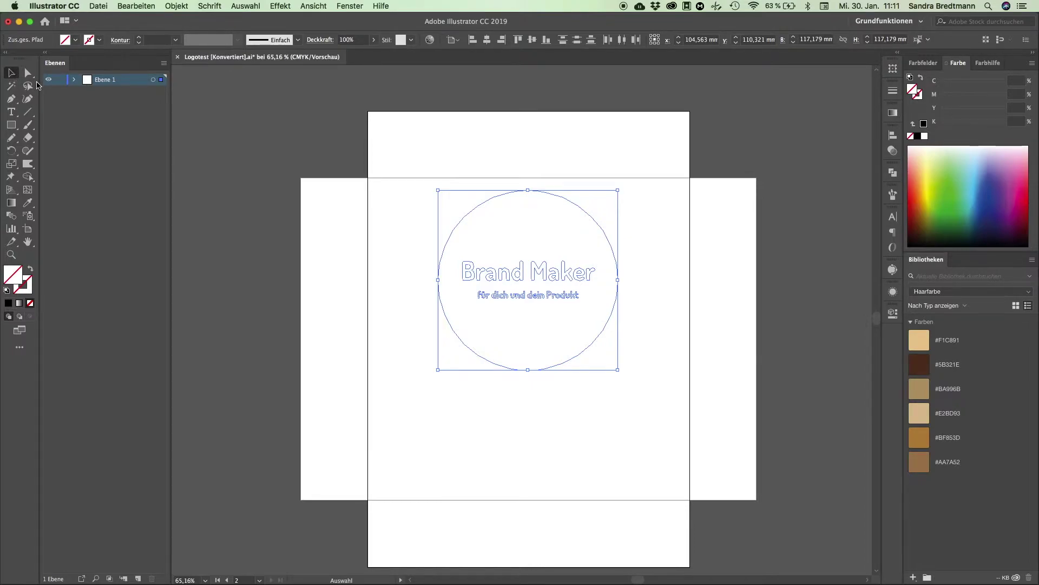
Give the selected circle and Brand Maker paths a black stroke, then deselect them
click(919, 96)
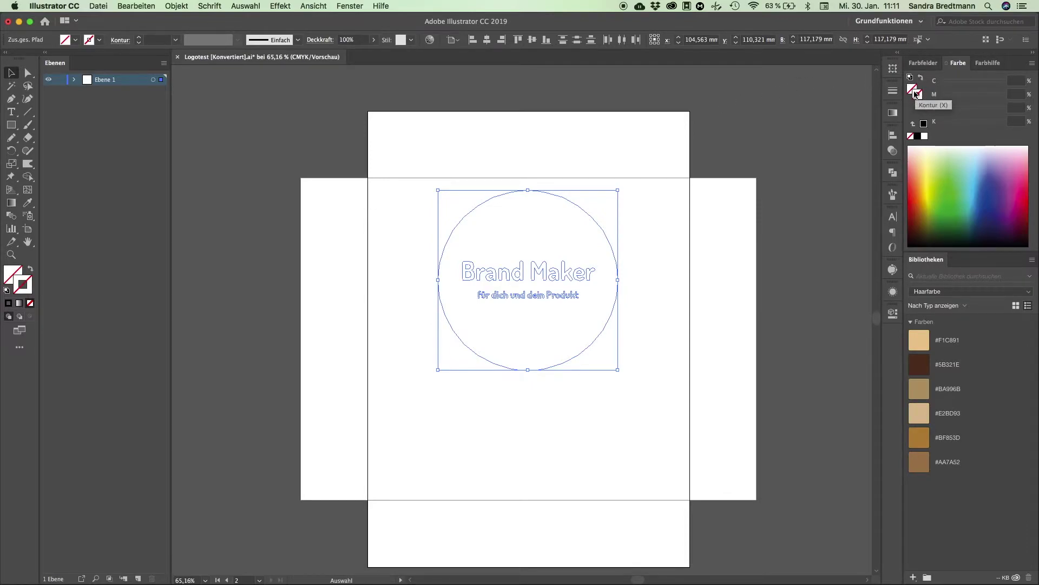
click(917, 135)
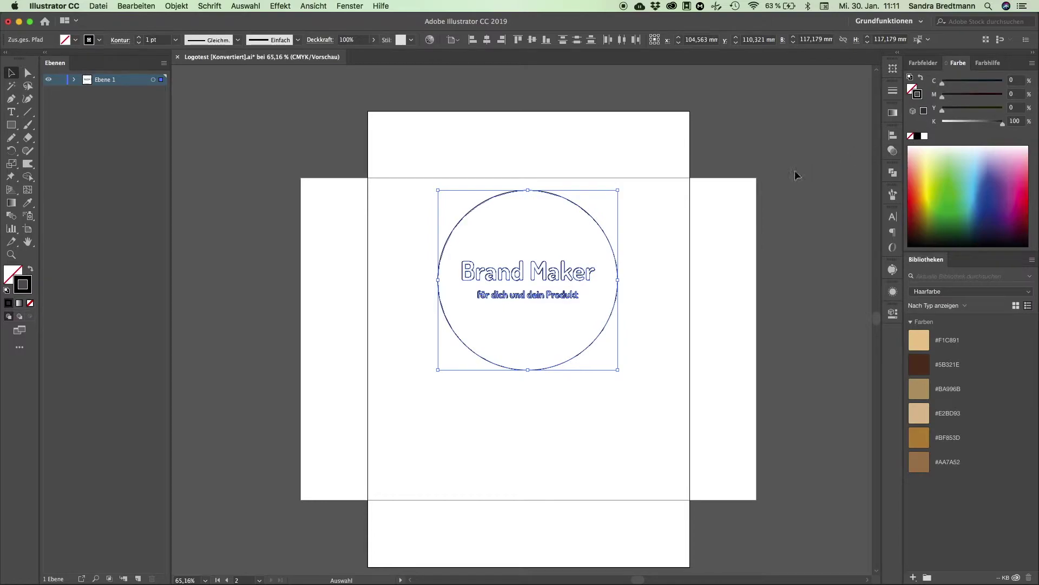
click(401, 381)
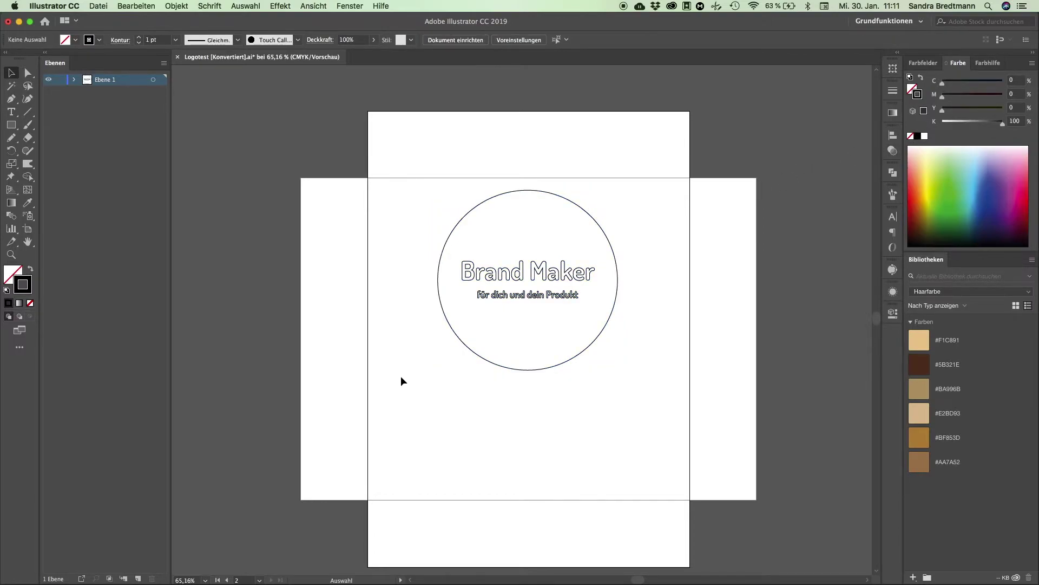